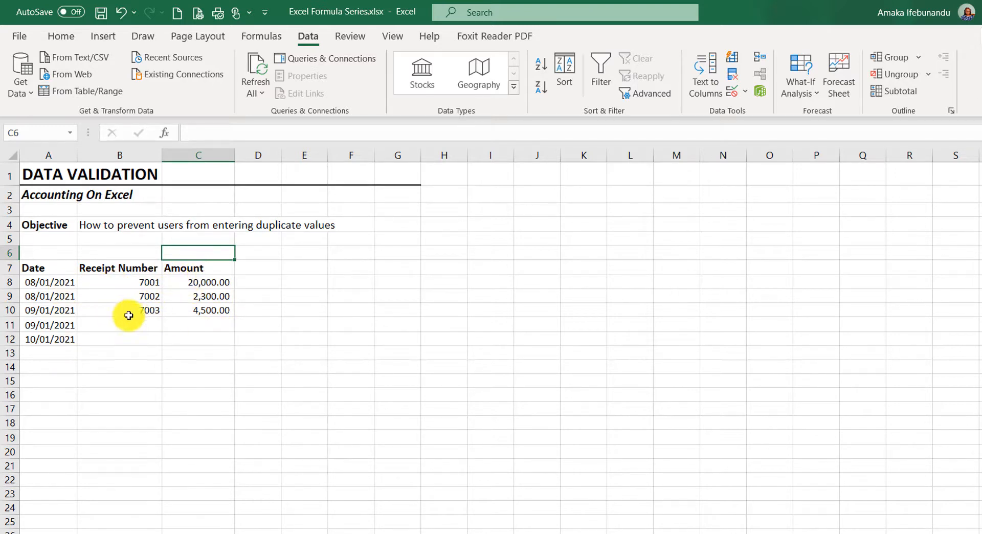
left_click_drag(135, 282, 120, 533)
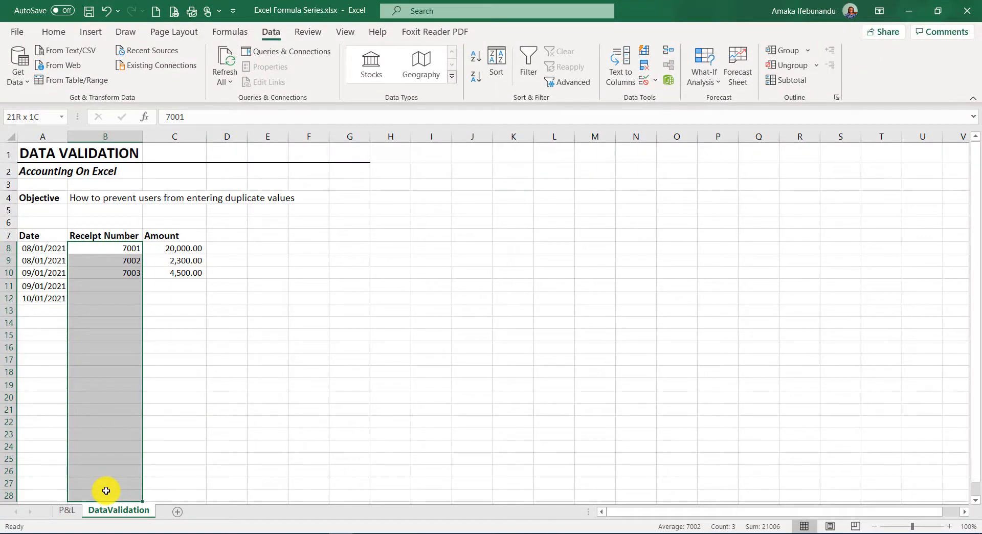
left_click_drag(106, 490, 105, 490)
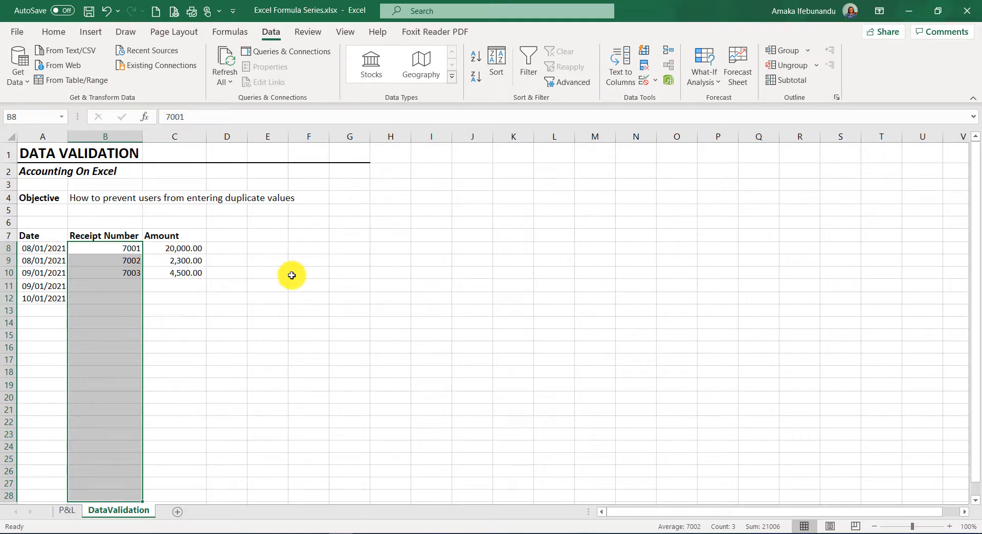
Step: Enter the test formula =COUNTIF($B$8:$B$27,B8)=1 in cell G9
left_click(320, 266)
left_click(341, 259)
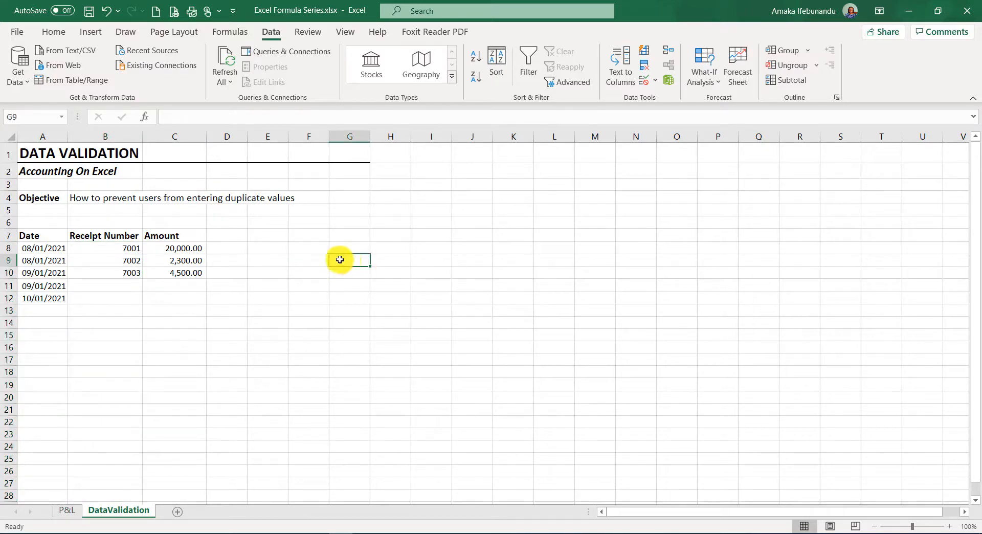
type("=countif")
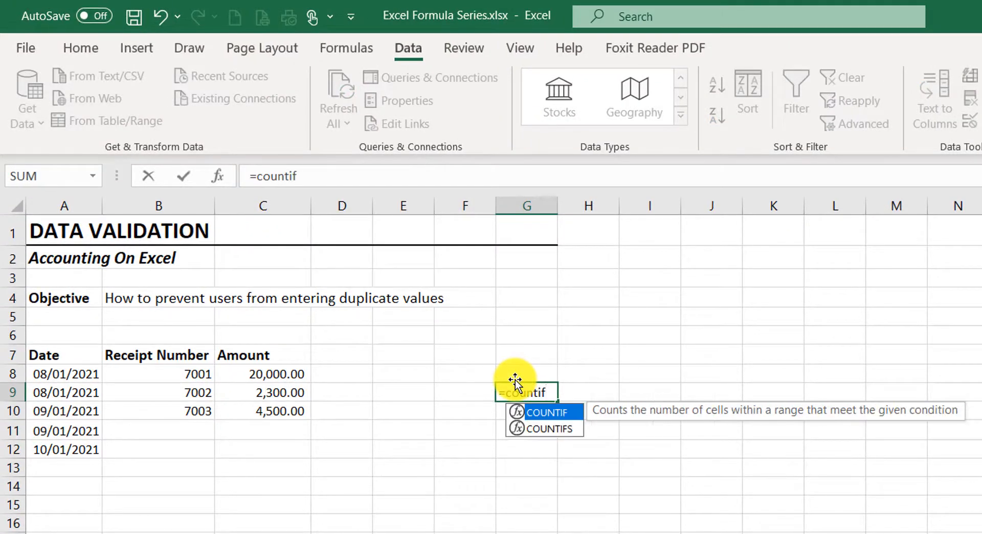
key("Tab")
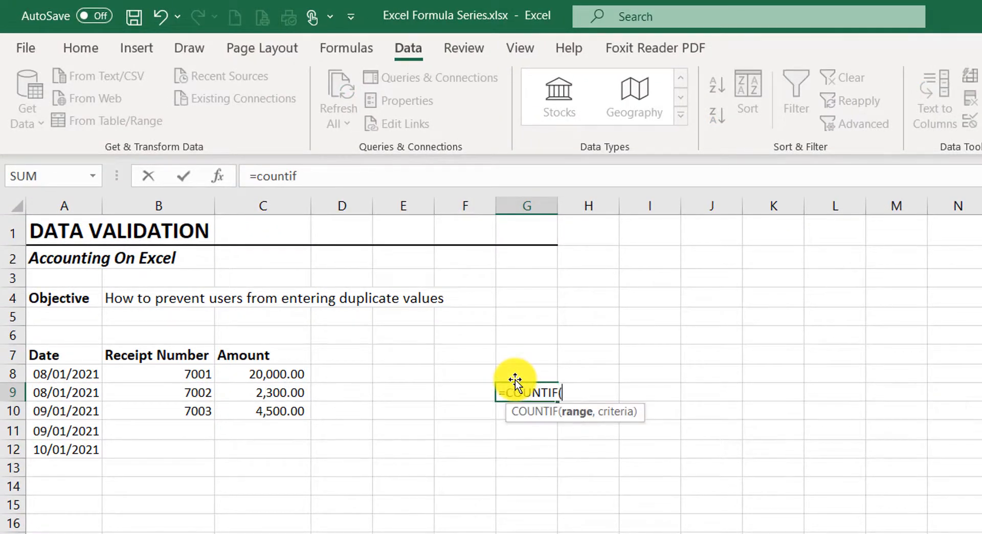
left_click_drag(174, 378, 156, 533)
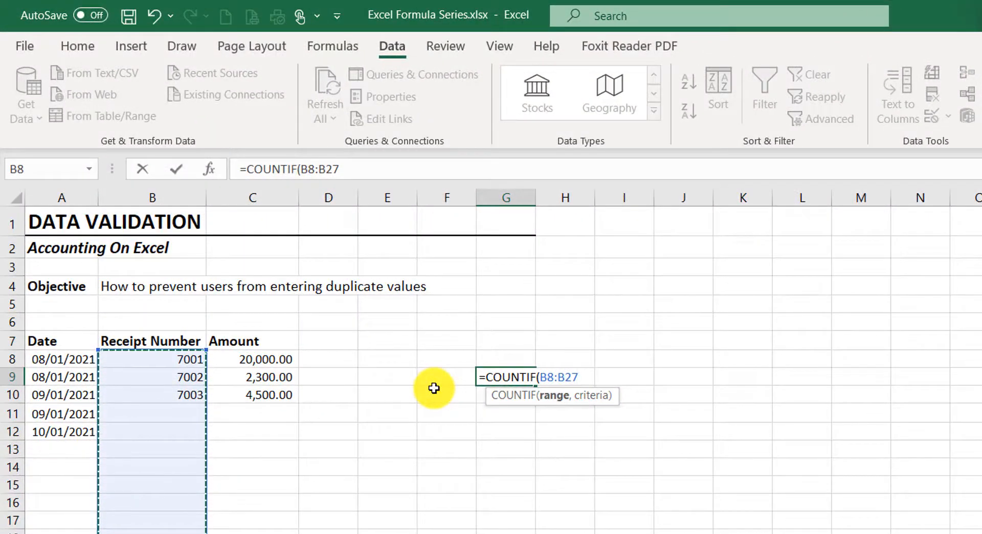
key("F4")
type(",")
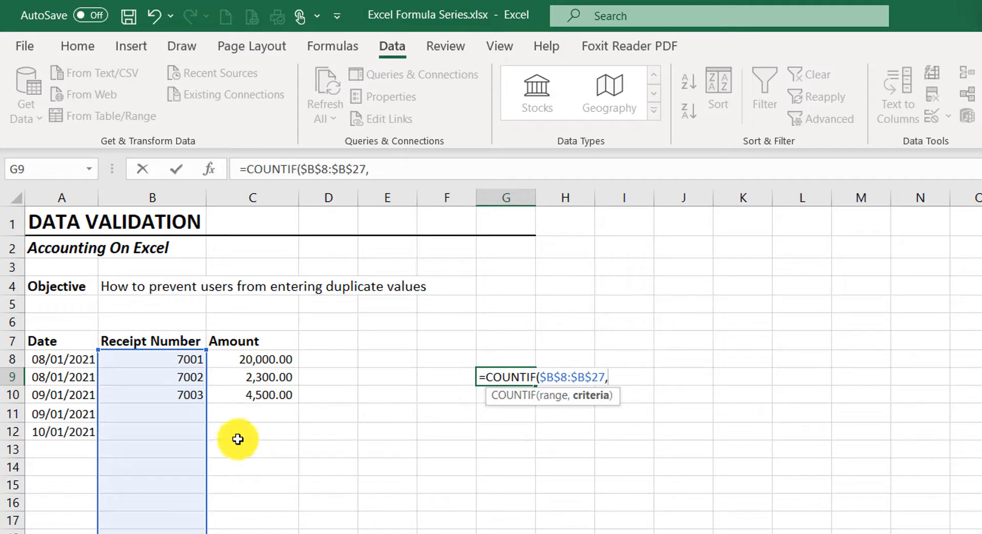
left_click(176, 361)
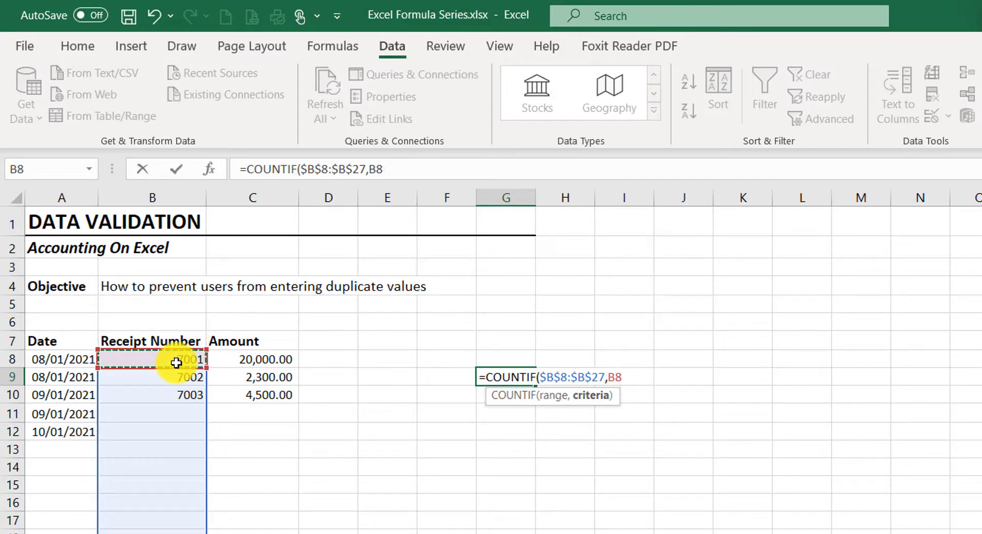
type(")=1")
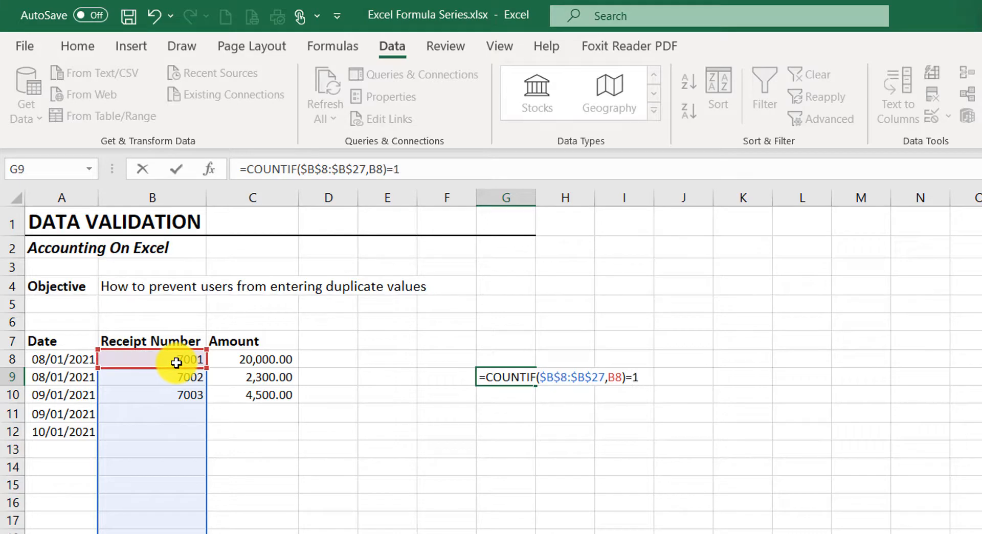
key("Return")
left_click(511, 377)
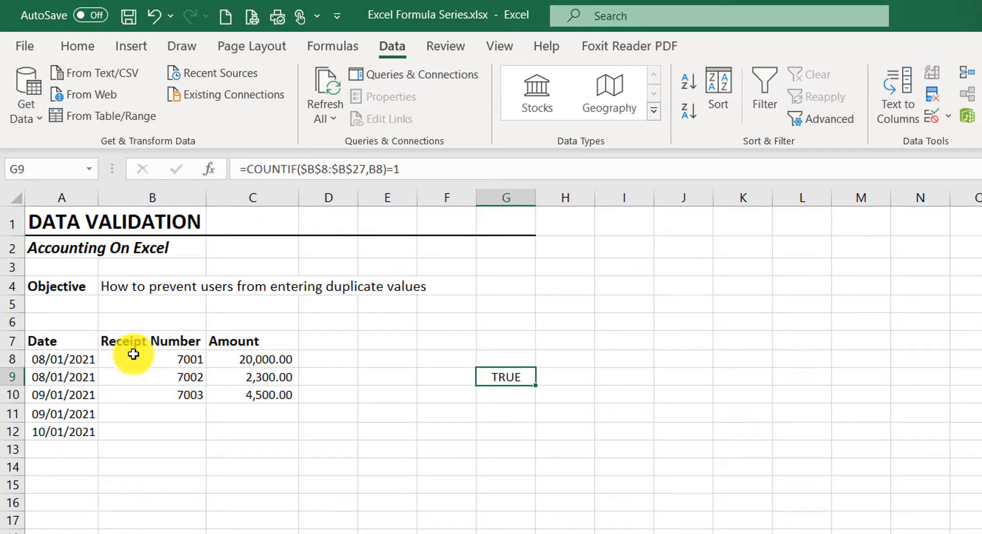
Step: Test the COUNTIF formula by entering the duplicate receipt number 7001 in B11, and clear both test cells
left_click(183, 357)
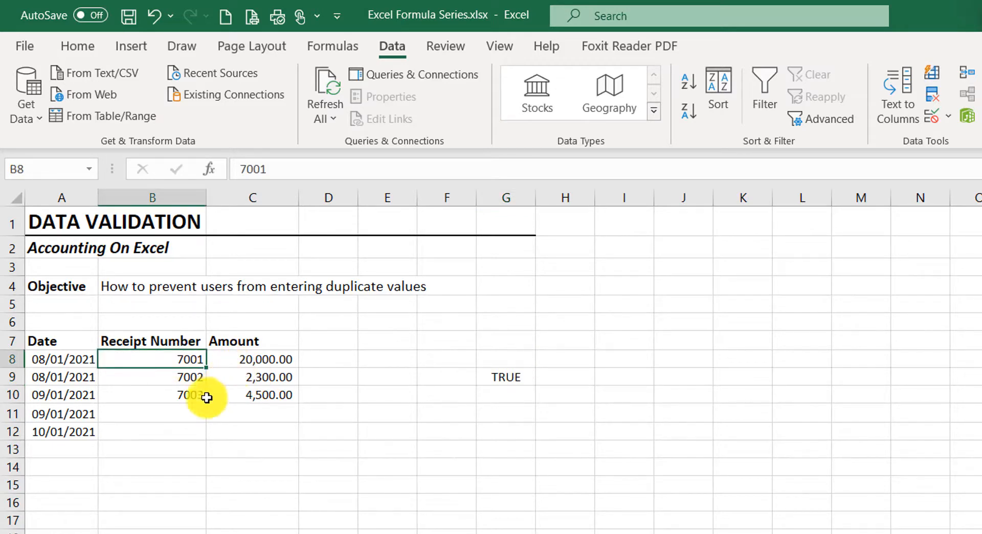
left_click(195, 409)
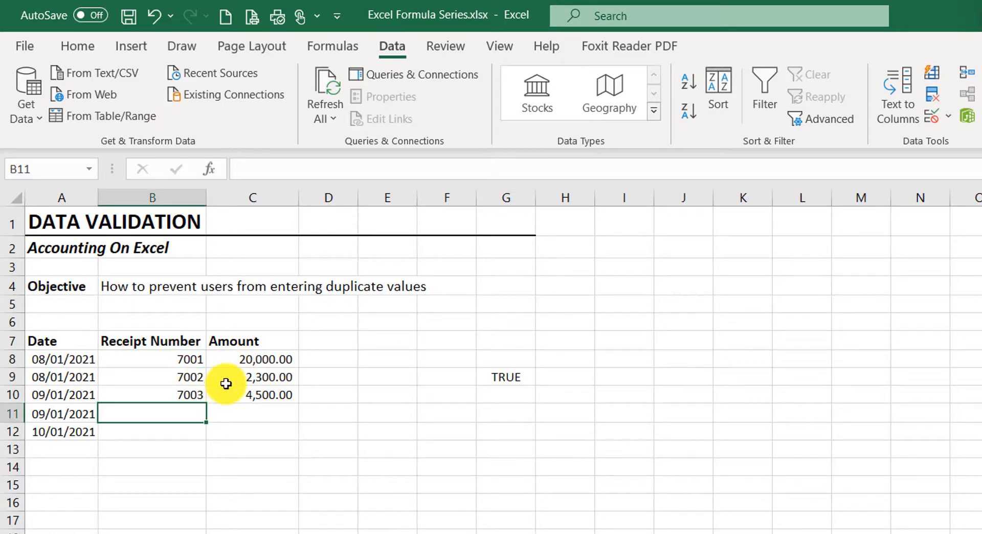
type("7001")
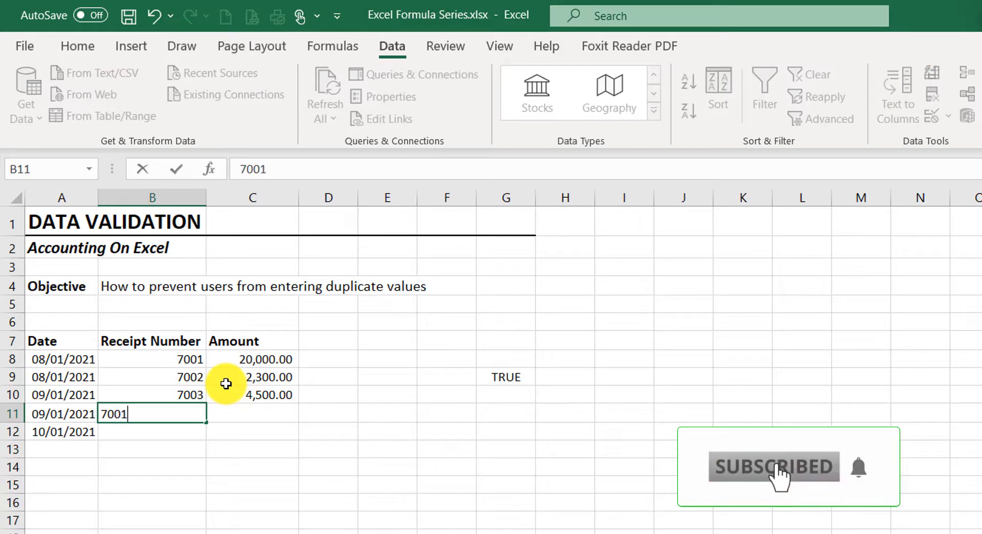
key("Return")
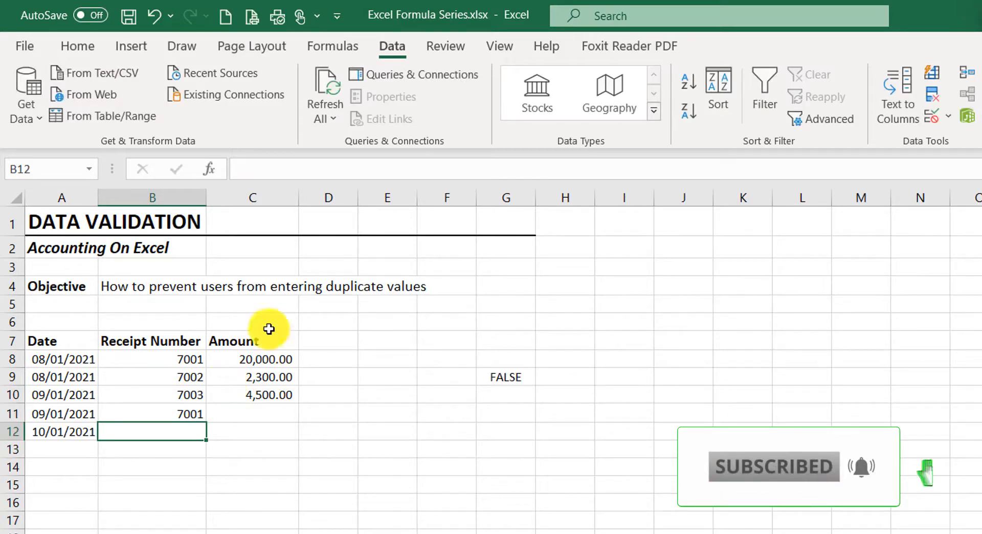
left_click(511, 378)
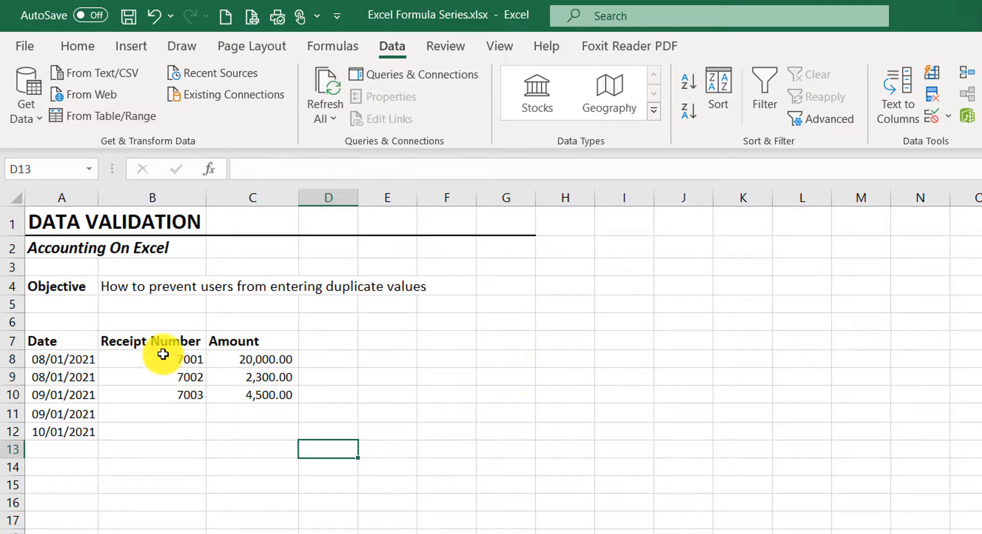
Step: Start a Custom data validation rule for the Receipt Number cells from B8 down, including the empty rows
left_click_drag(163, 355, 129, 494)
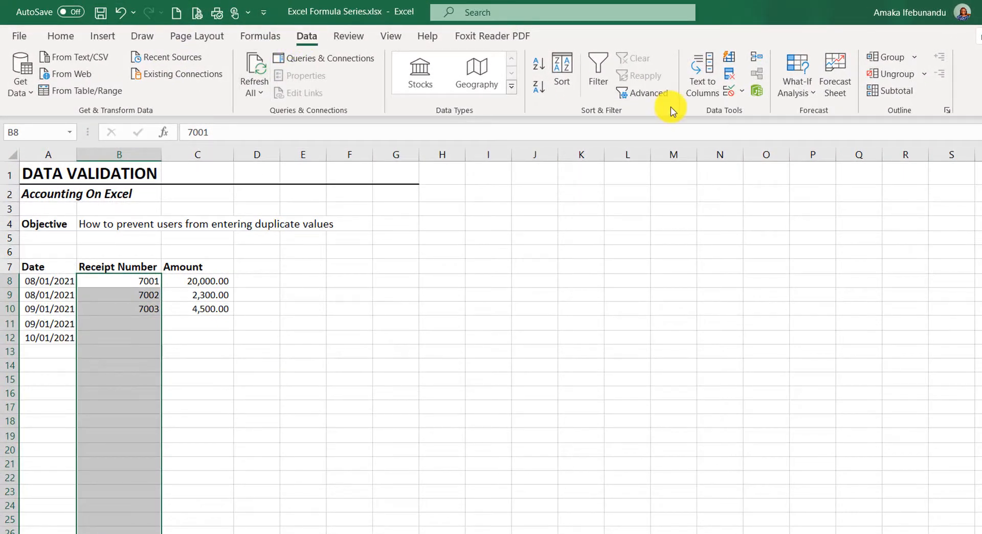
left_click(743, 97)
left_click(756, 106)
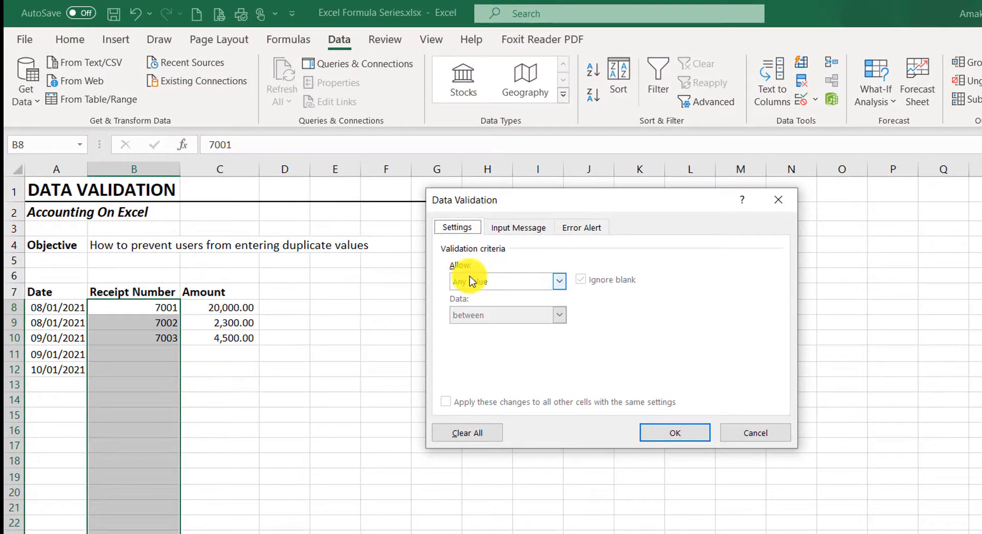
left_click(559, 281)
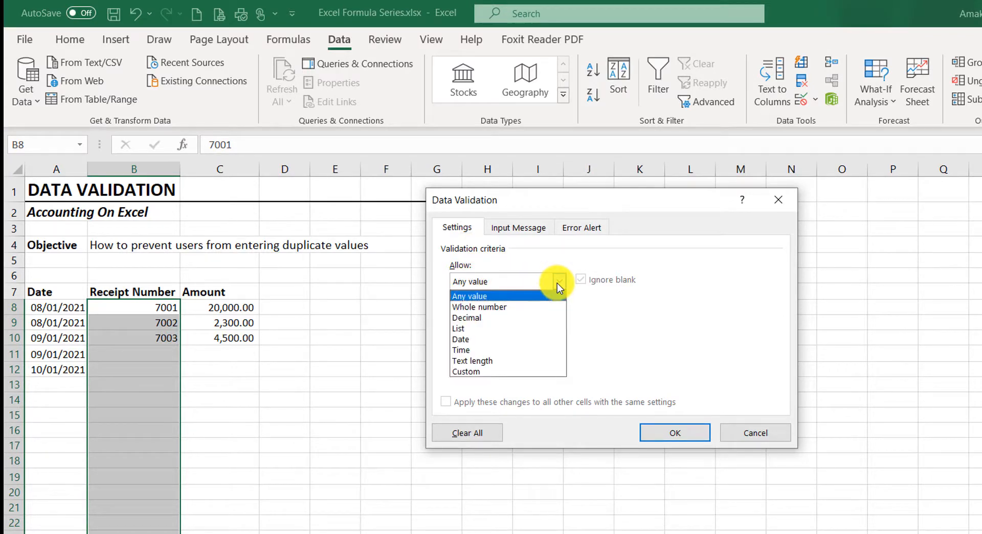
left_click(494, 370)
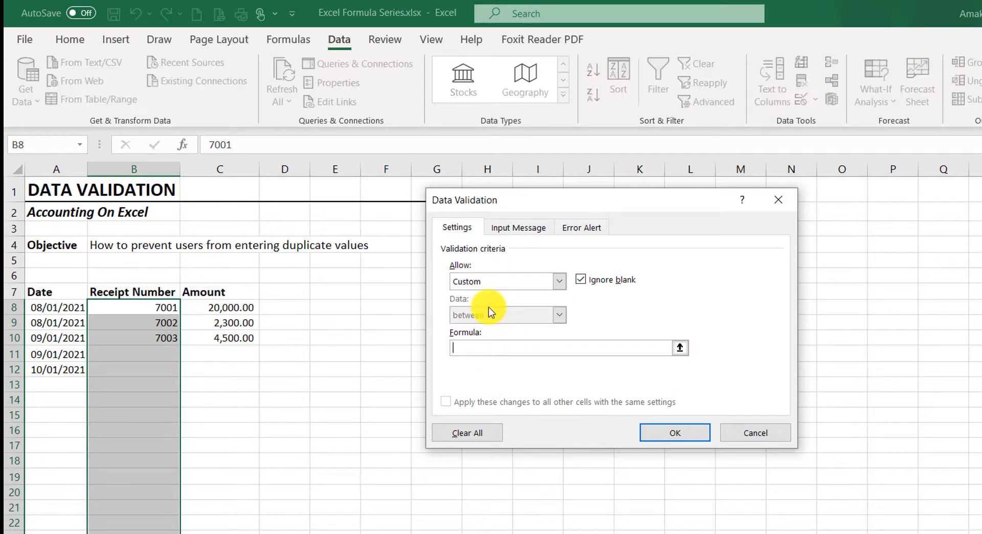
Step: Set the validation rule's formula to =COUNTIF($B$8:$B$30,B8)=1
type("=COUNTIF(")
left_click(159, 310)
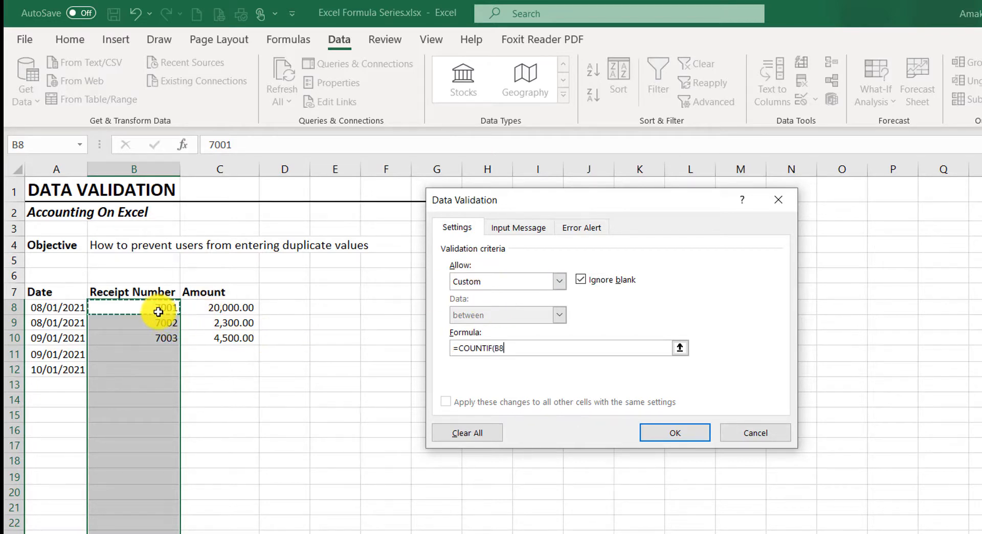
left_click_drag(159, 312, 146, 488)
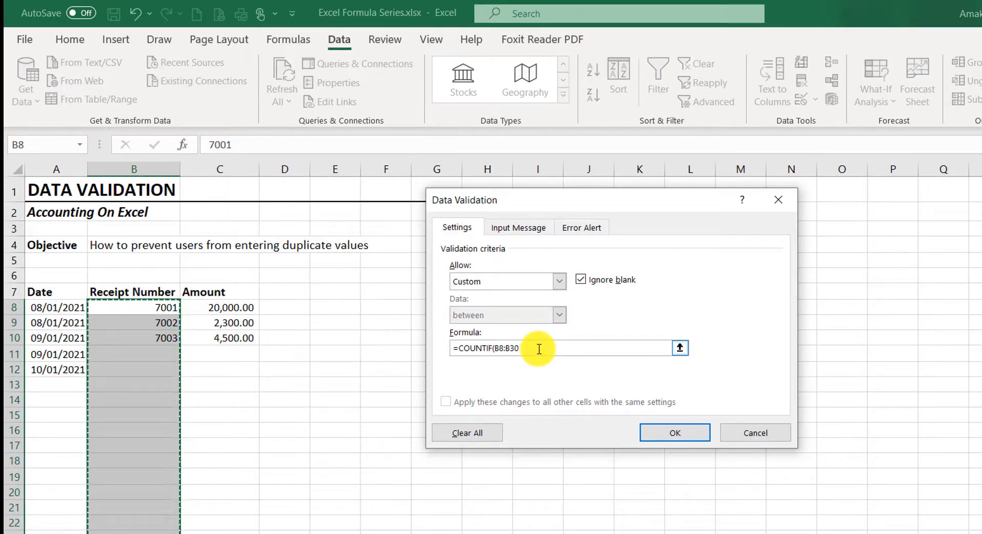
key("F4")
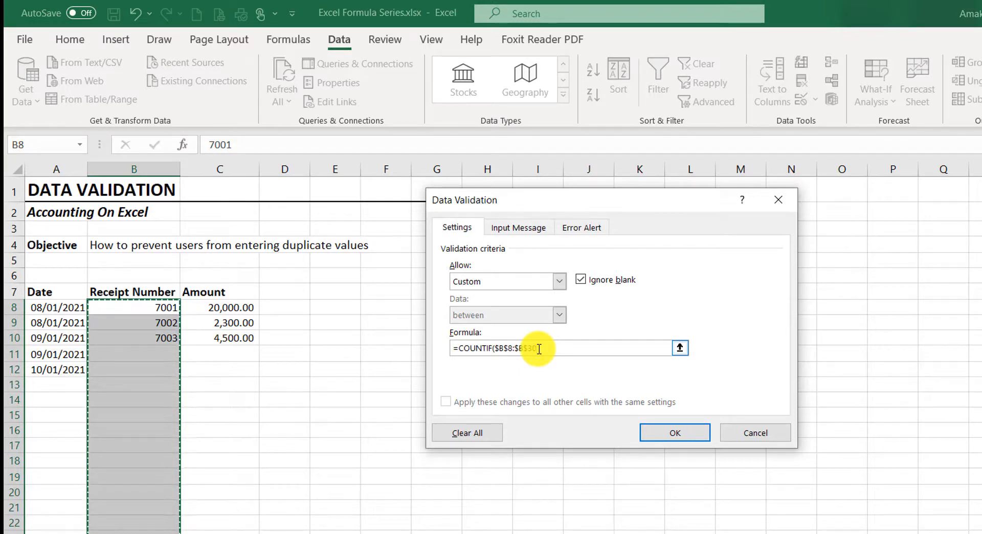
type(",")
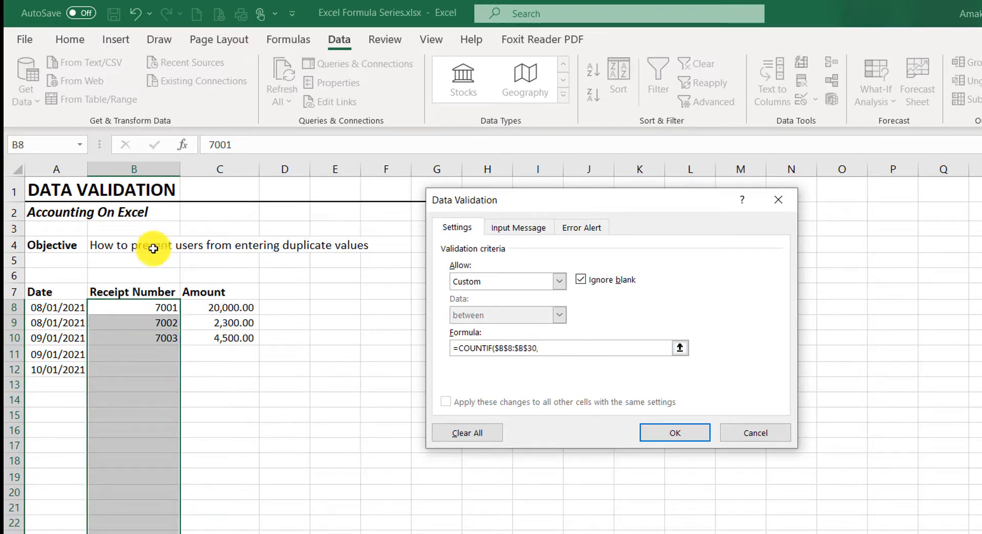
left_click(138, 306)
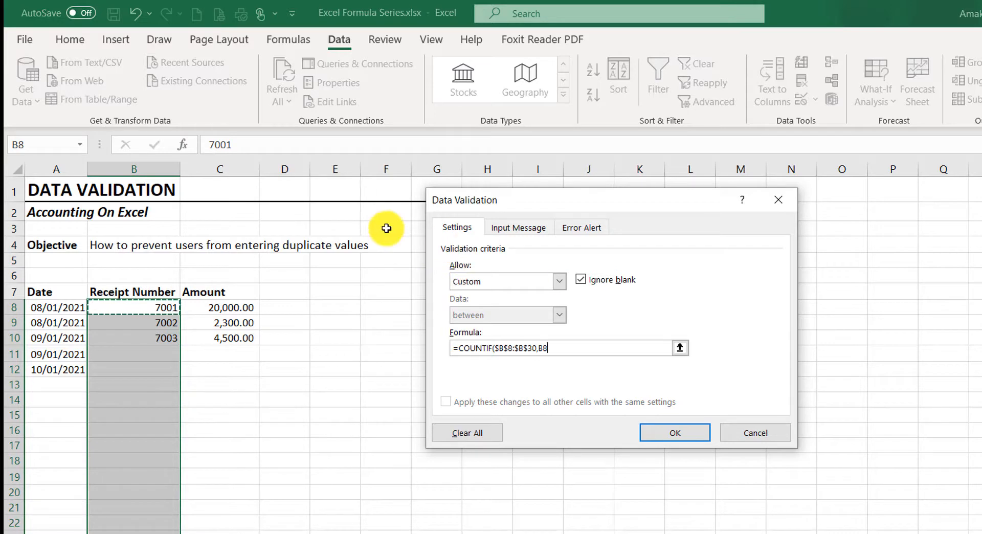
type(")=1")
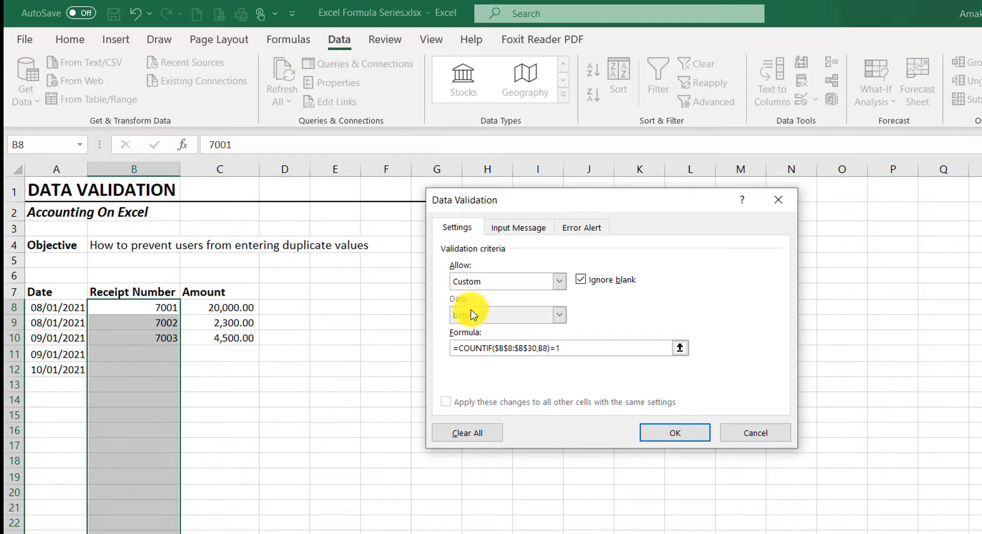
Step: Give the error alert the title "Duplicate Entry" and the message "This receipt number is already existing", and apply the validation rule
left_click(520, 226)
left_click(576, 226)
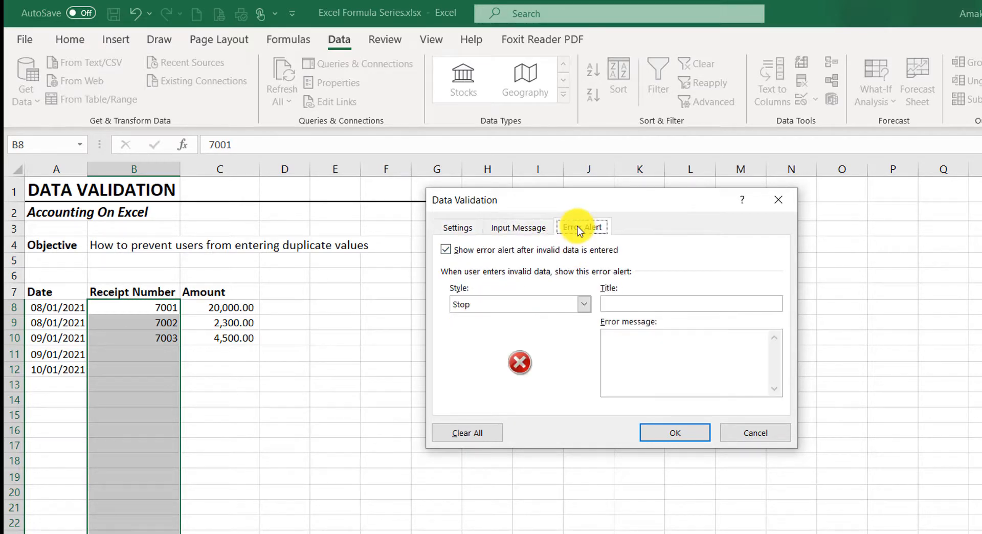
left_click(633, 303)
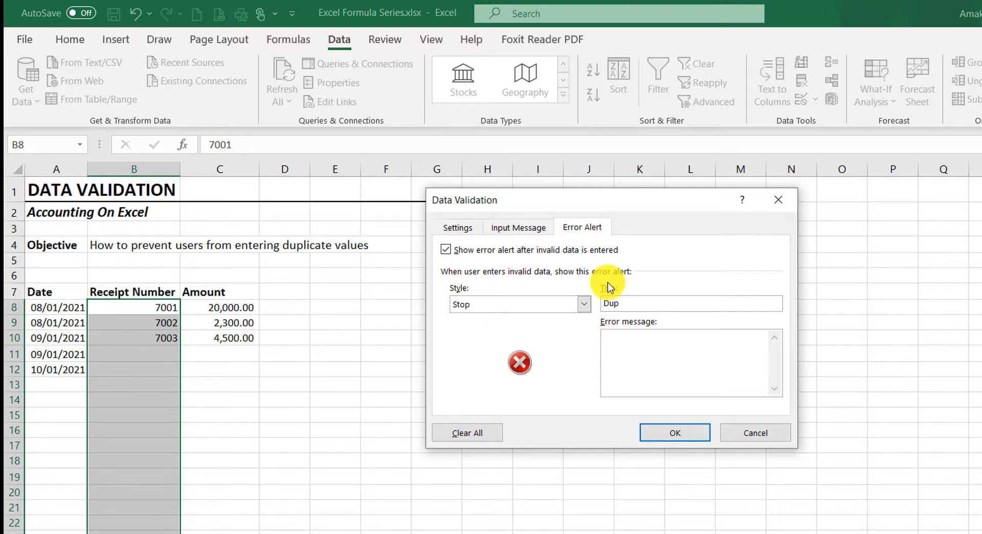
type("e")
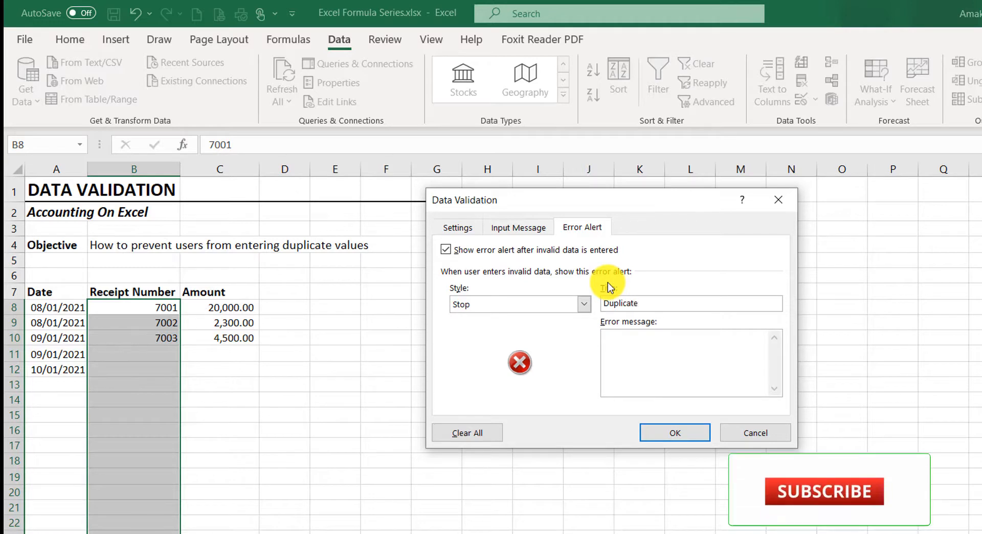
type(" Entry")
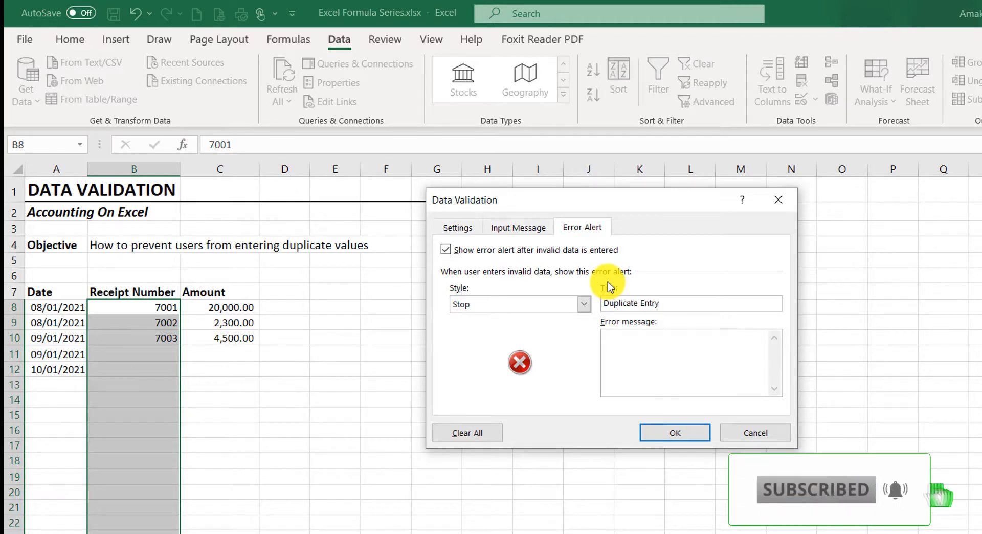
left_click(624, 344)
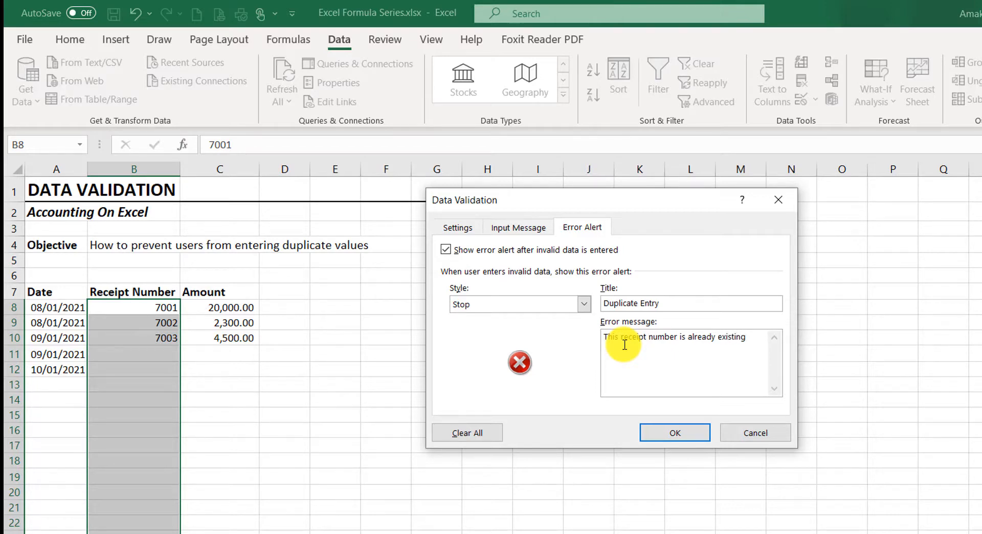
left_click(457, 228)
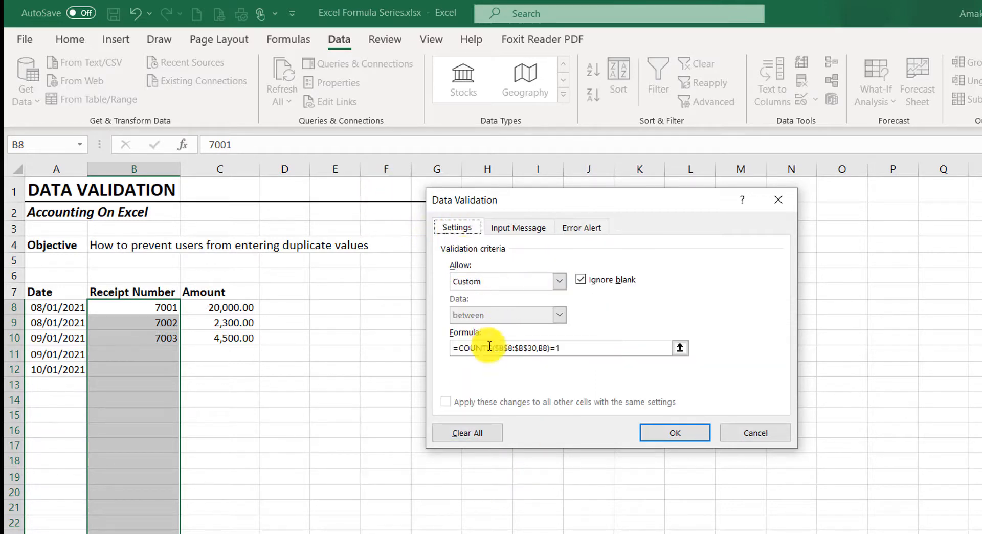
left_click(661, 431)
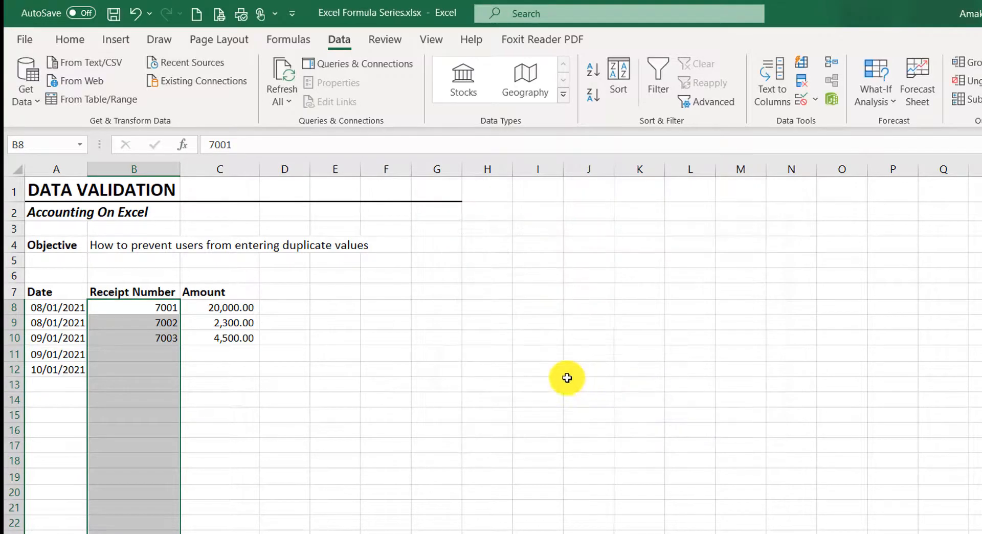
Step: Test the validation by trying to enter the duplicate receipt number 7001 in B11, and cancel the entry
left_click(414, 354)
left_click(139, 352)
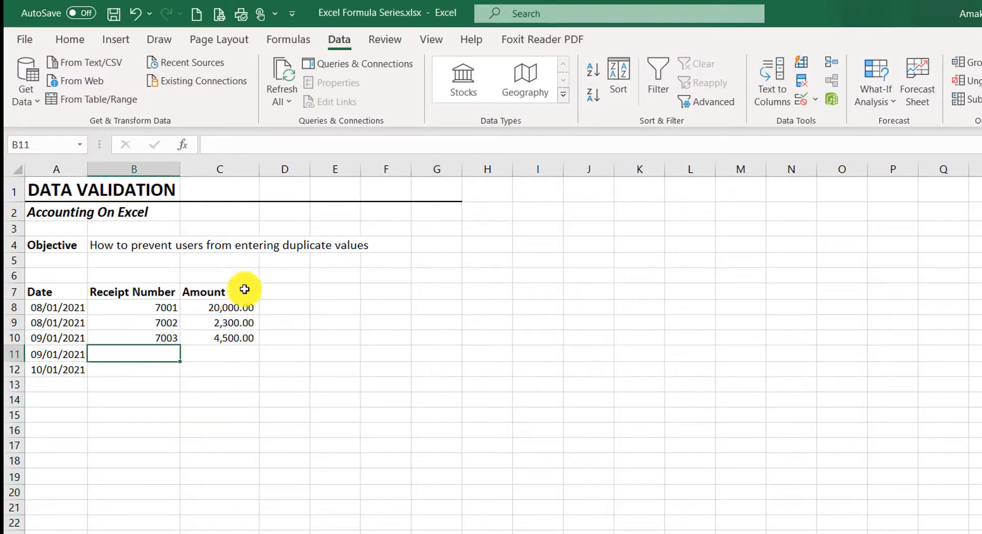
type("7001")
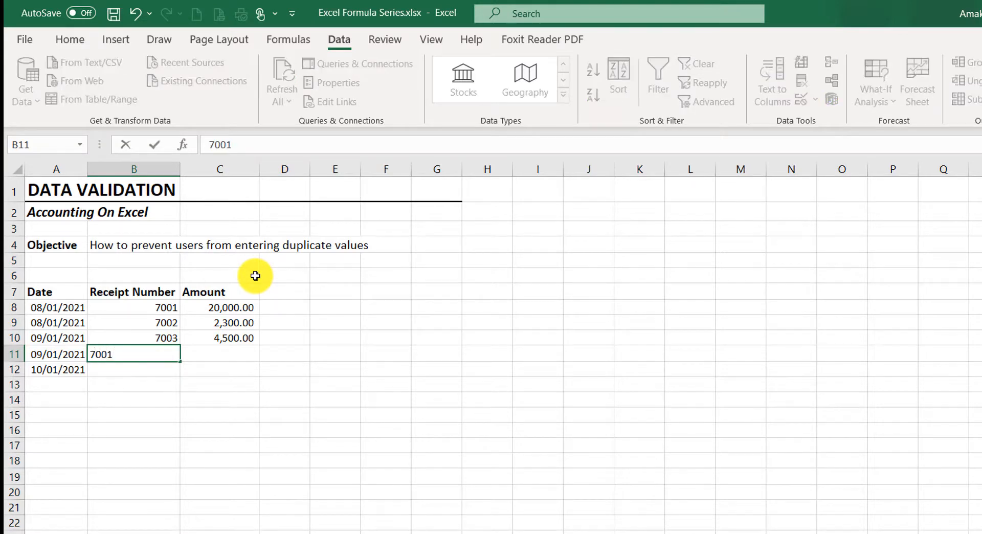
key("Return")
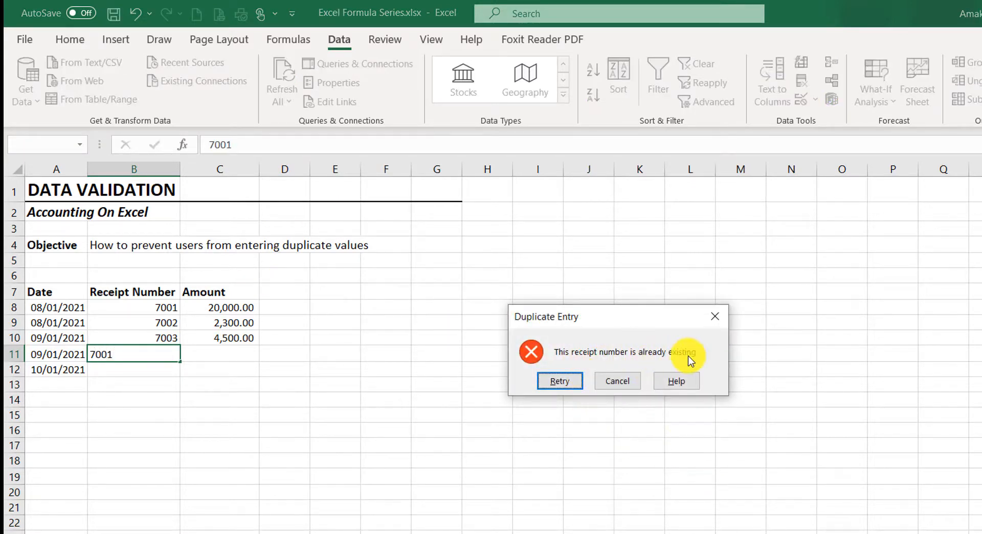
left_click(622, 383)
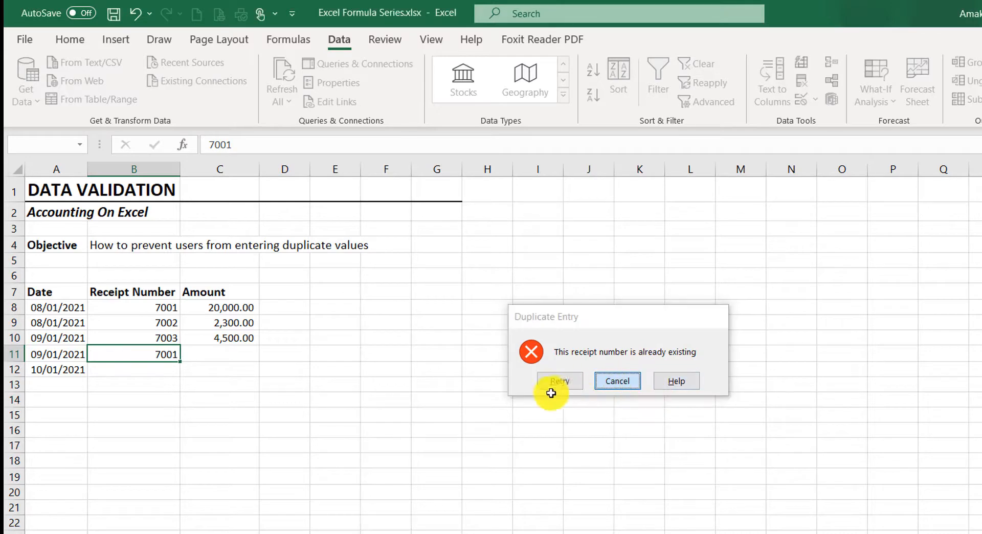
Step: Enter the unique receipt number 7004 in cell B11
type("70")
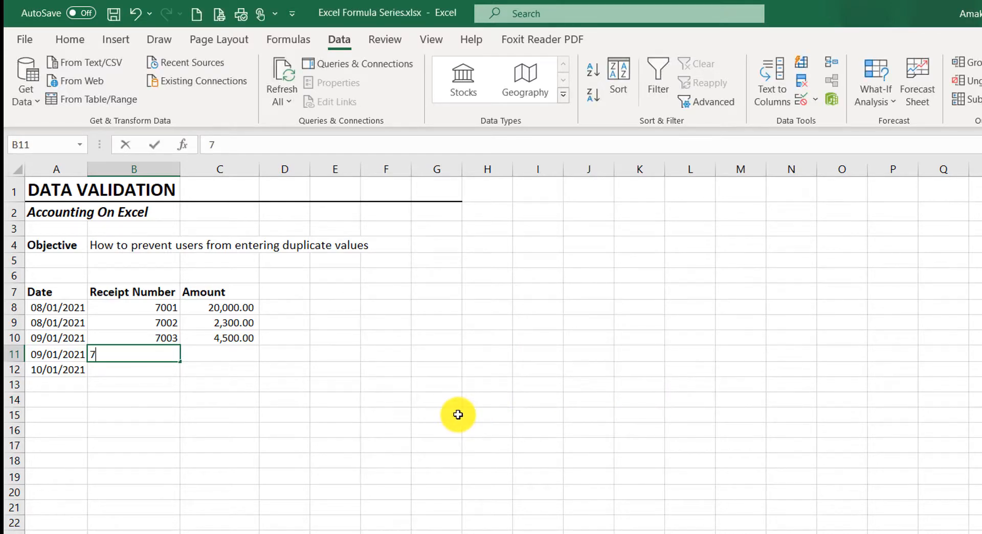
key("Return")
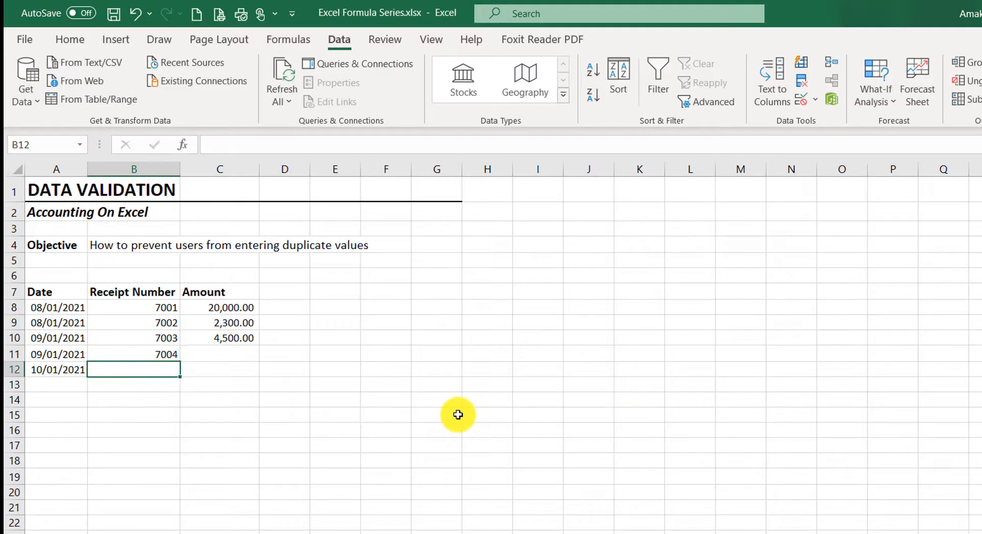